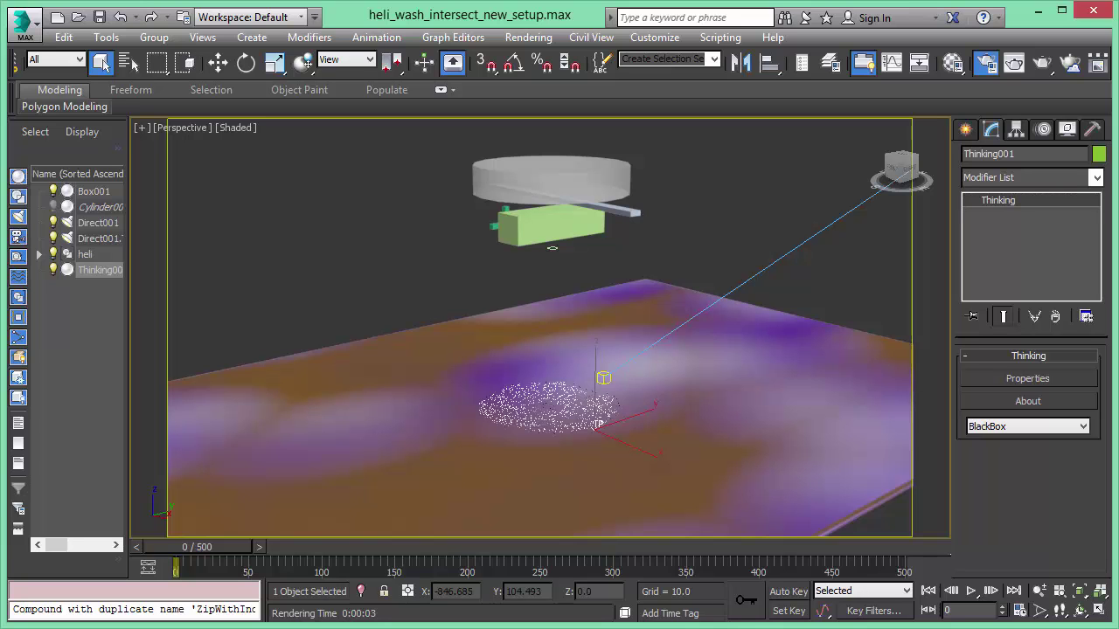
# - In the particle editor, inspect the generate graph's PositionBorn, TexmapColor and DataChannel wiring that colours particles
pyautogui.click(1026, 378)
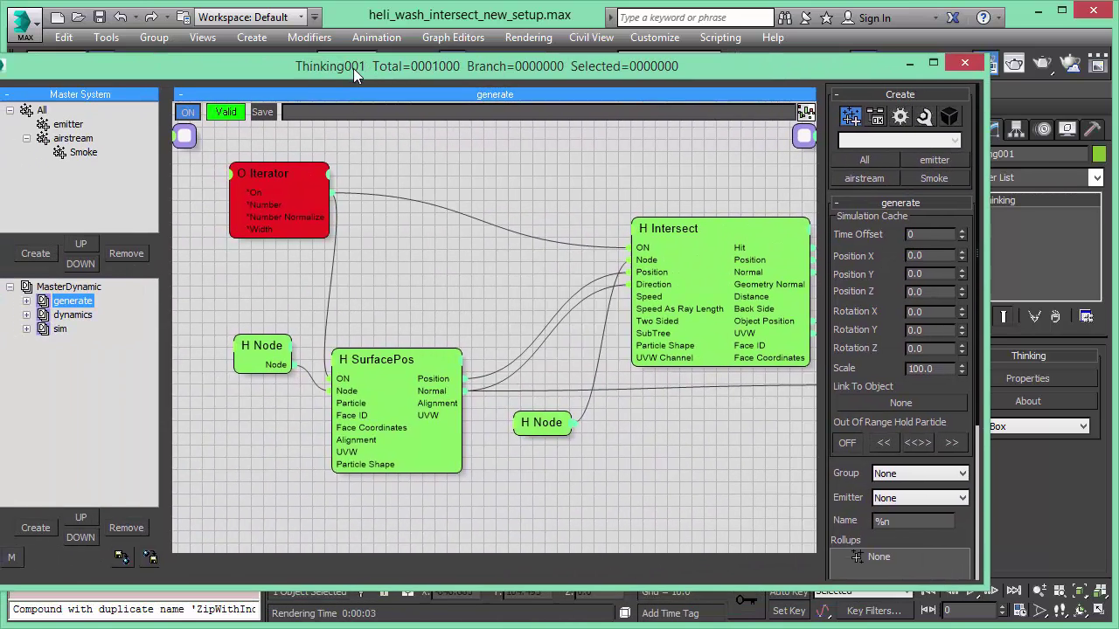
pyautogui.moveTo(353, 68); pyautogui.dragTo(420, 61)
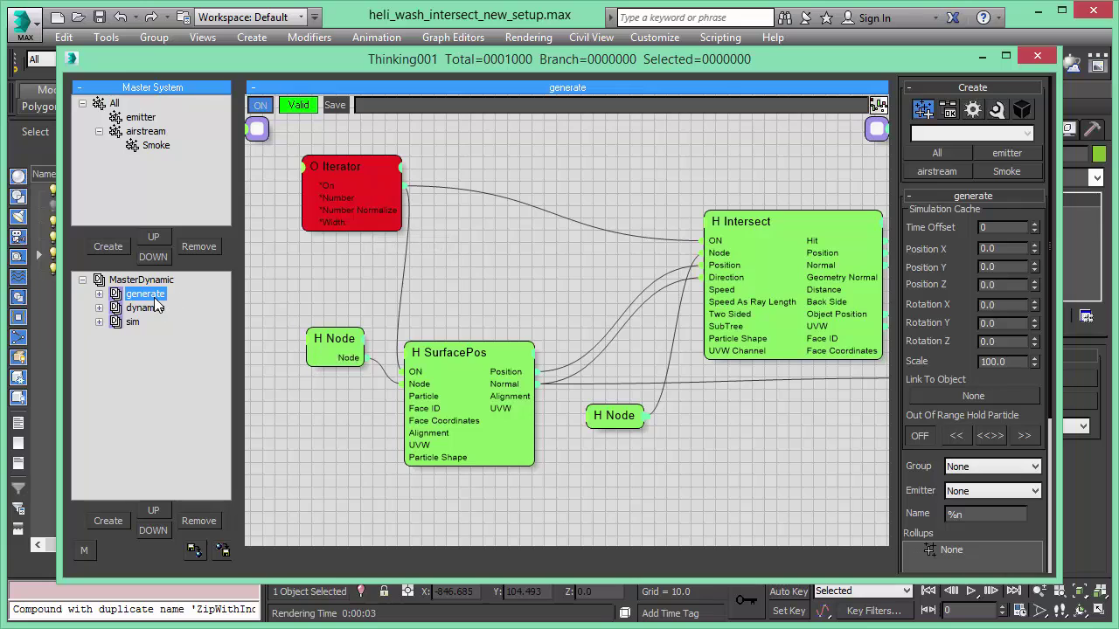
pyautogui.moveTo(620, 261); pyautogui.dragTo(233, 284, button='middle')
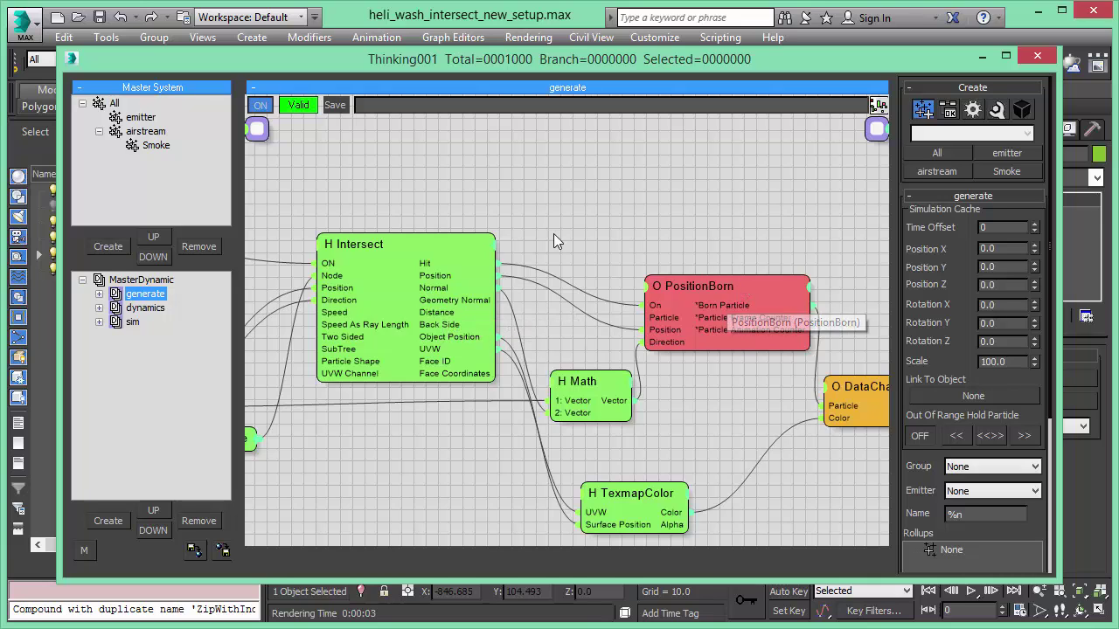
pyautogui.moveTo(434, 182); pyautogui.dragTo(721, 190, button='middle')
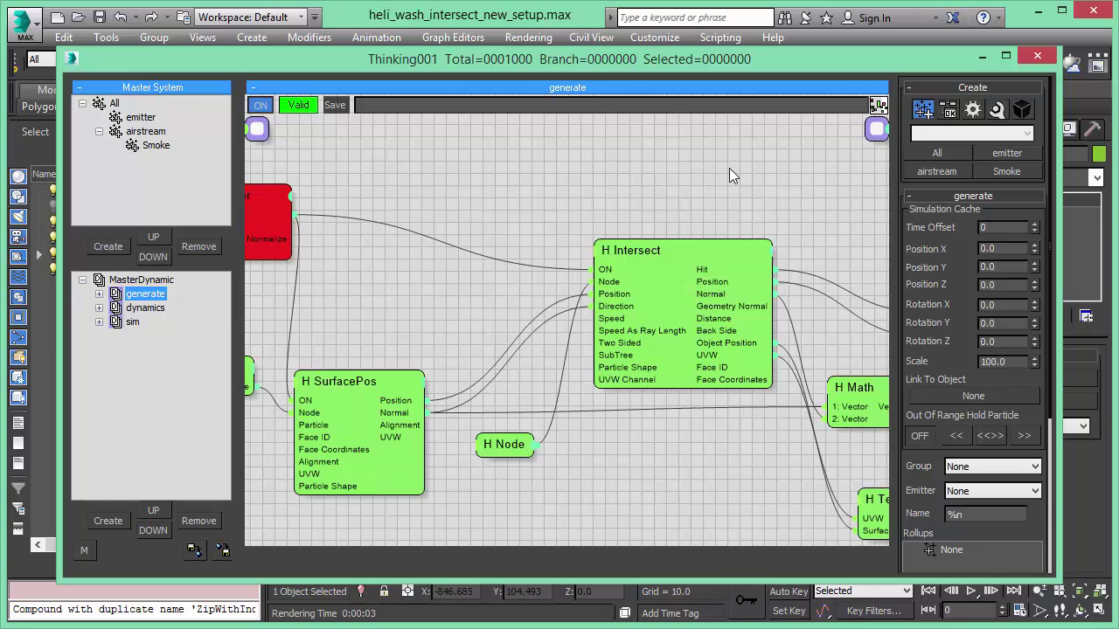
pyautogui.moveTo(732, 175); pyautogui.dragTo(396, 176, button='middle')
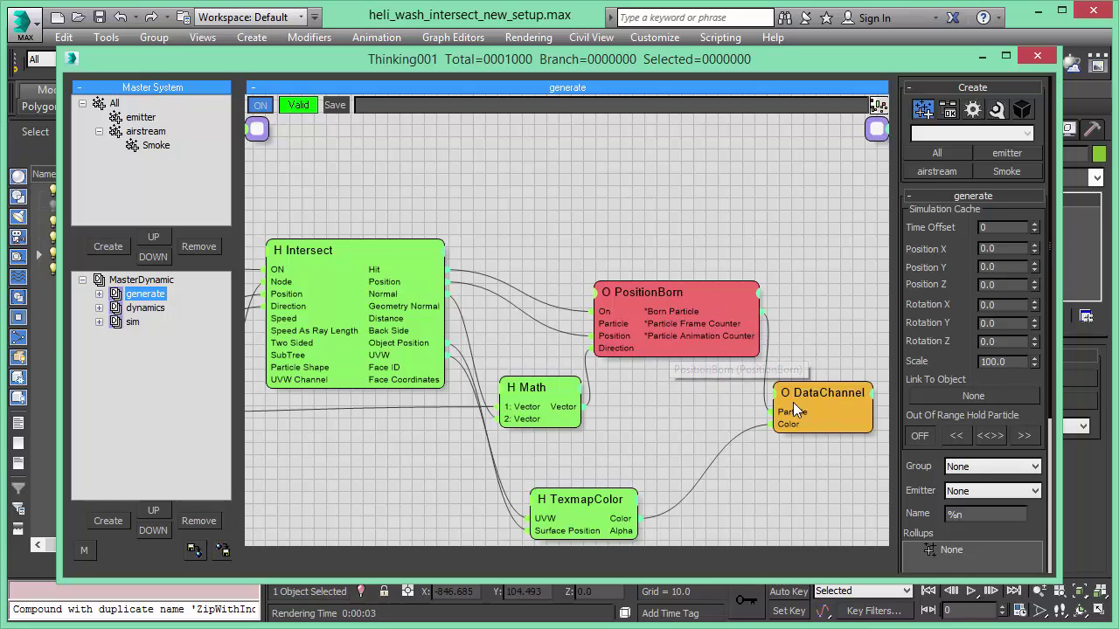
pyautogui.click(822, 393)
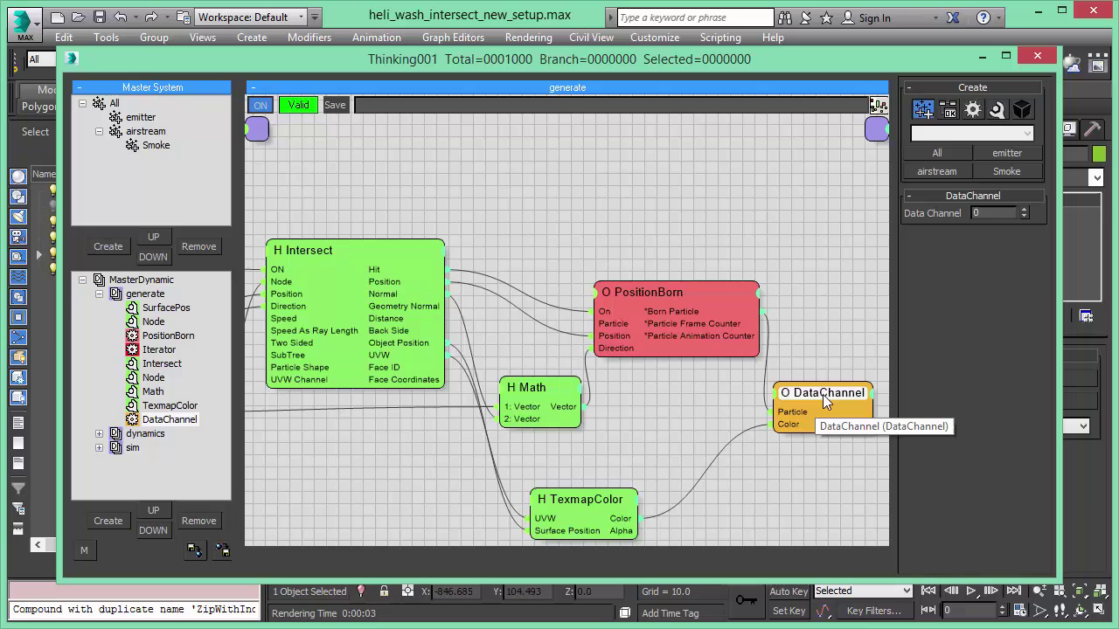
# - Collapse the generate group and display the dynamics group's node graph
pyautogui.click(99, 294)
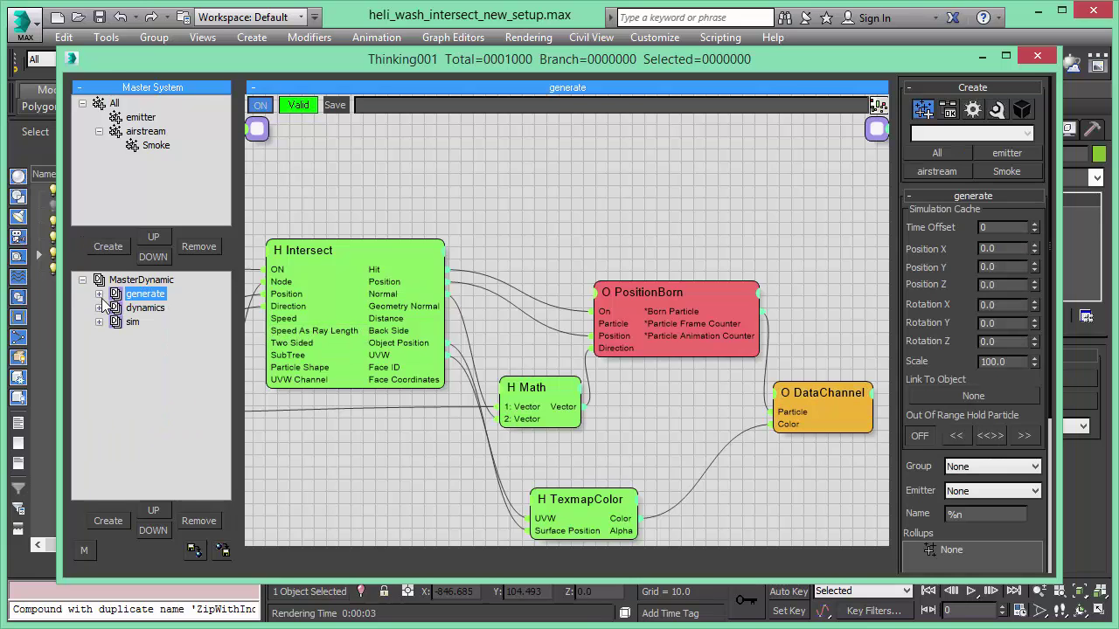
pyautogui.moveTo(503, 327); pyautogui.dragTo(673, 315, button='middle')
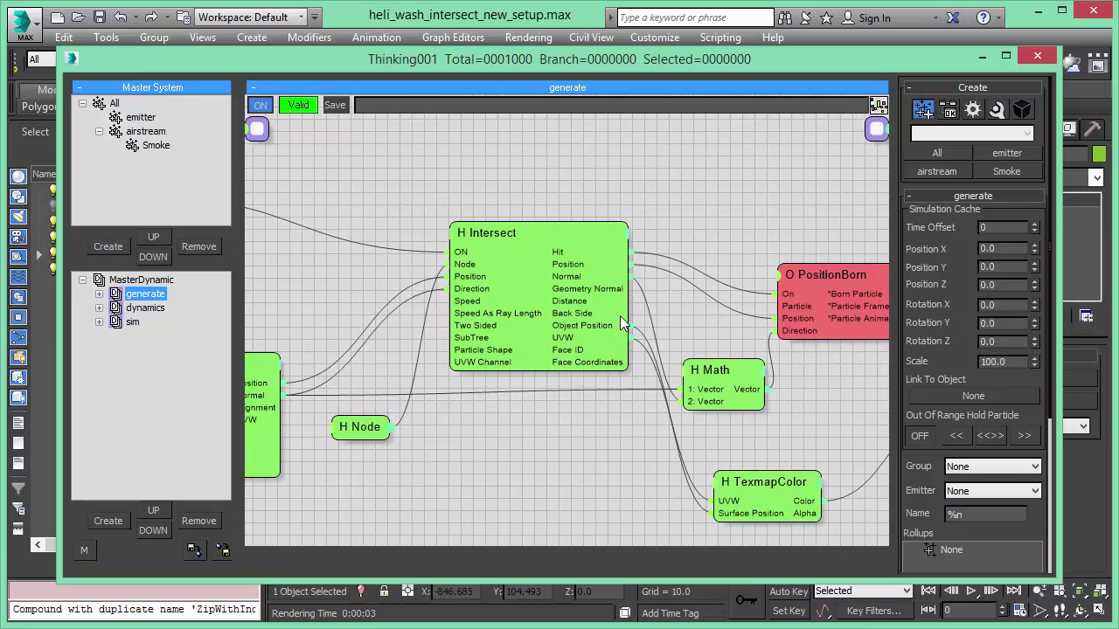
pyautogui.click(145, 309)
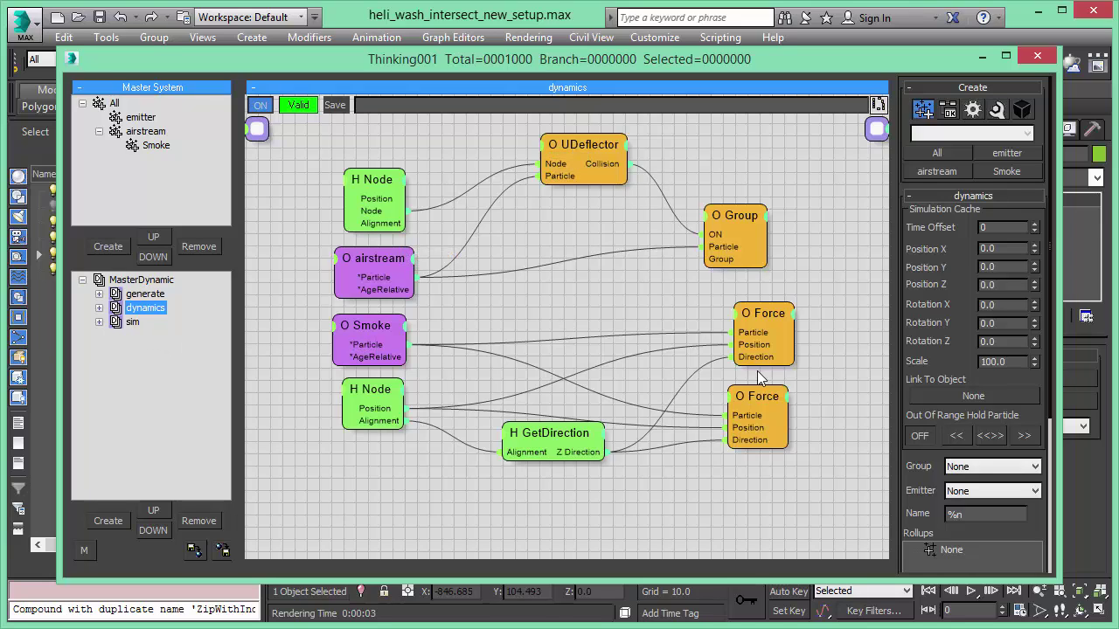
# - Review the sim group's Smoke nodes, then move the Thinking001 editor aside to reveal the viewport
pyautogui.click(134, 324)
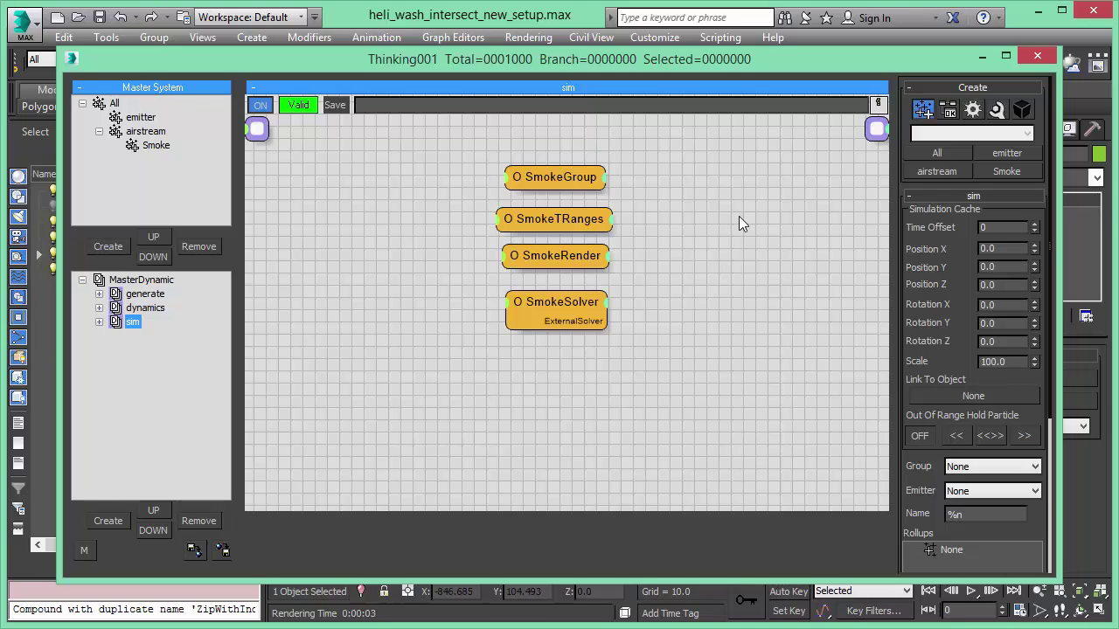
pyautogui.moveTo(848, 57); pyautogui.dragTo(0, 122)
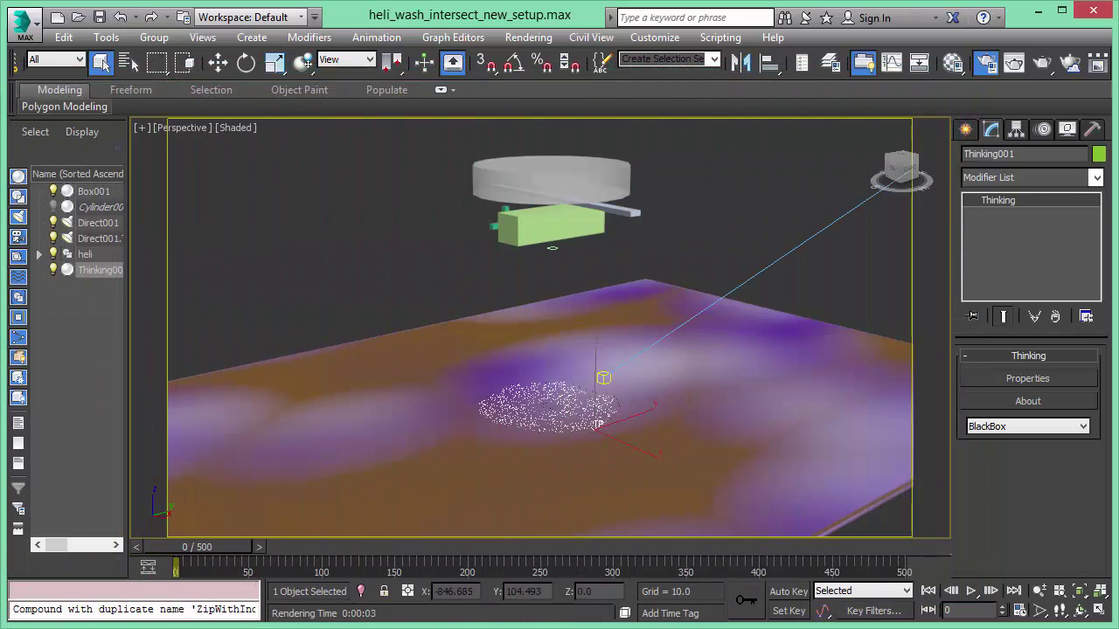
pyautogui.click(973, 592)
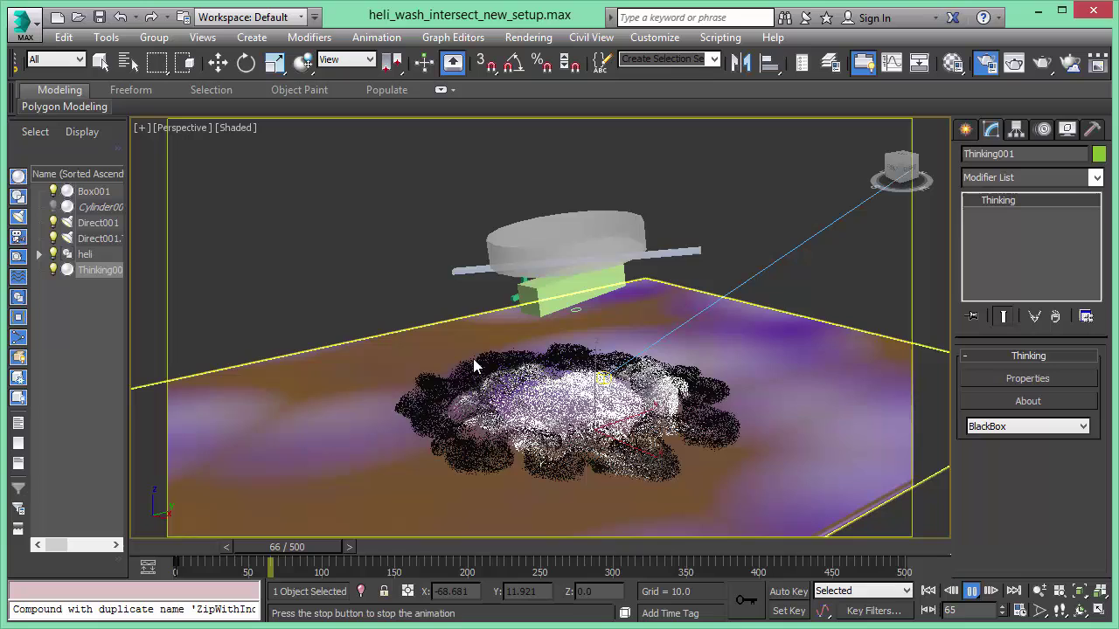
pyautogui.click(975, 593)
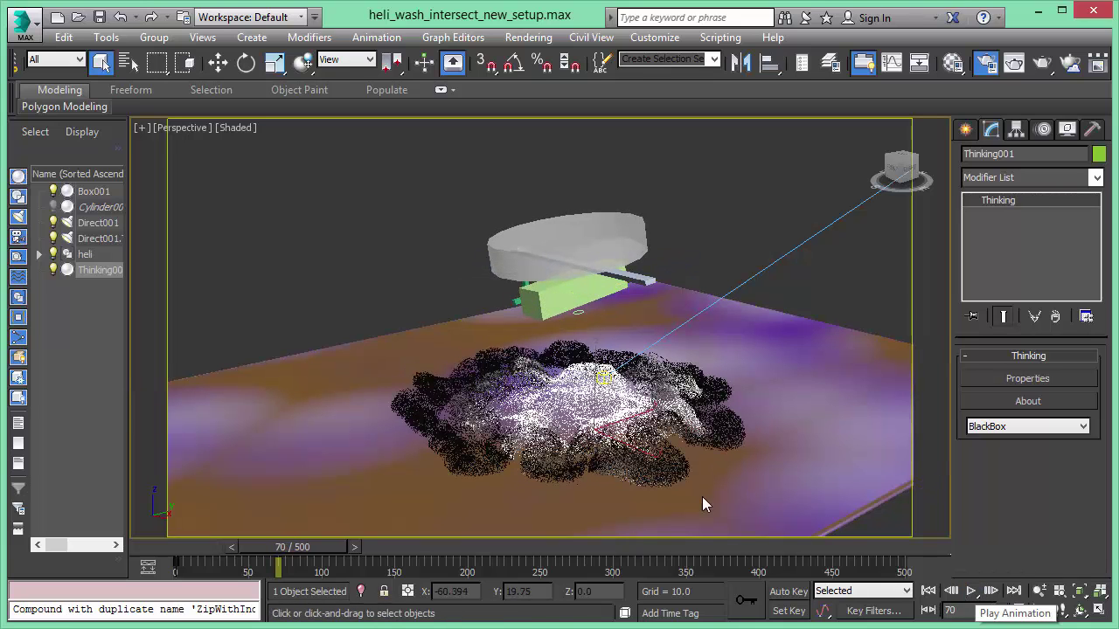
pyautogui.click(929, 592)
# - From Render Setup with Single frame output, render the Perspective view at frame 24
pyautogui.press('F10')
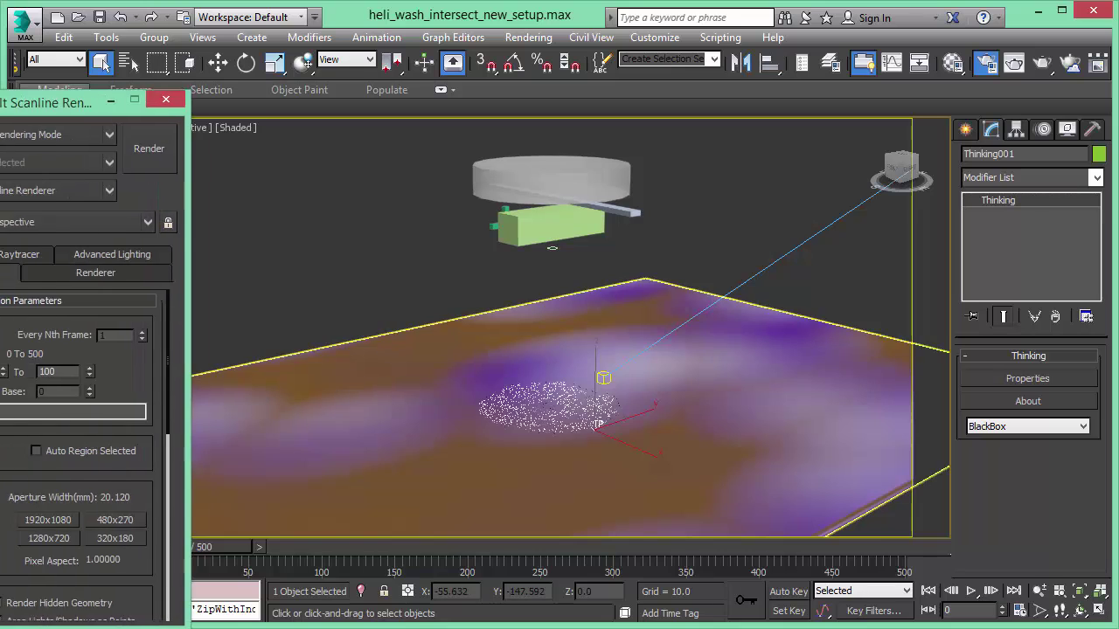
pyautogui.moveTo(35, 82); pyautogui.dragTo(142, 66)
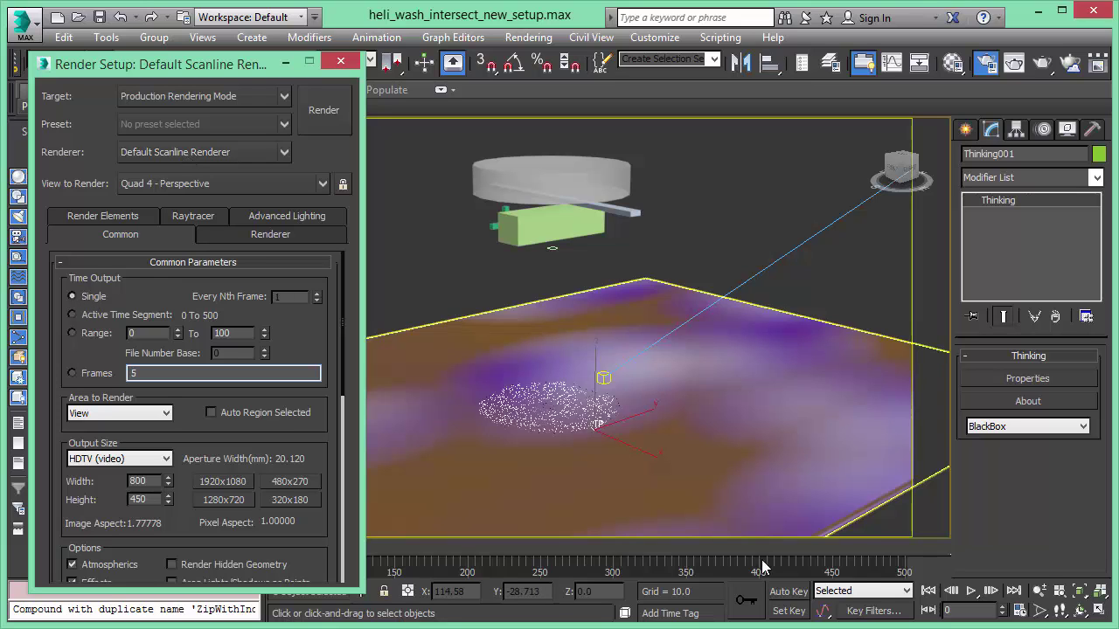
pyautogui.click(970, 591)
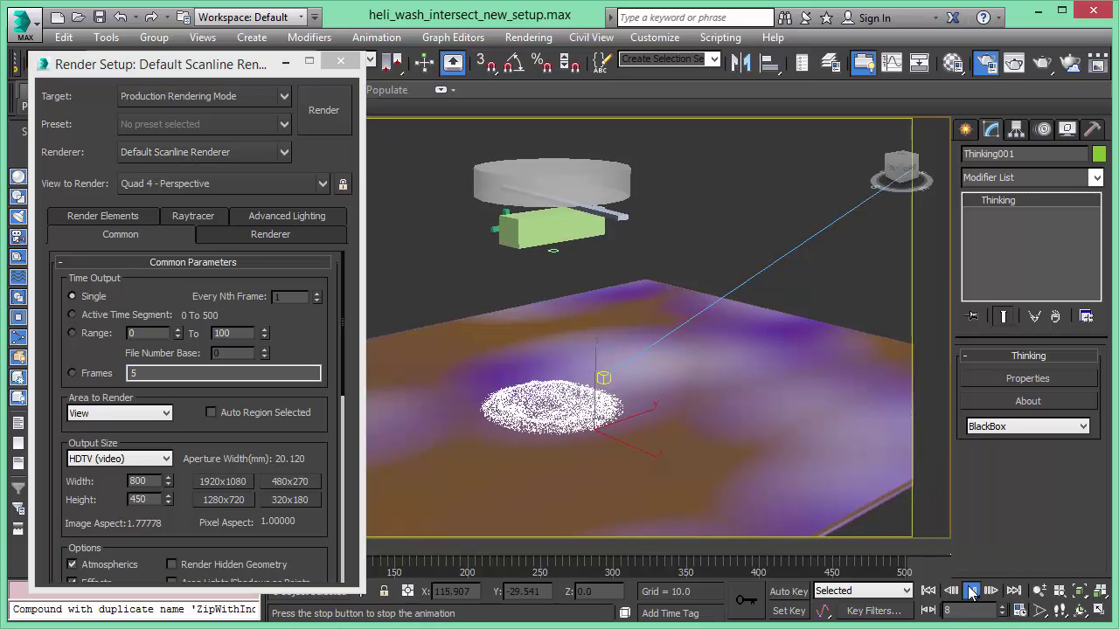
pyautogui.click(970, 593)
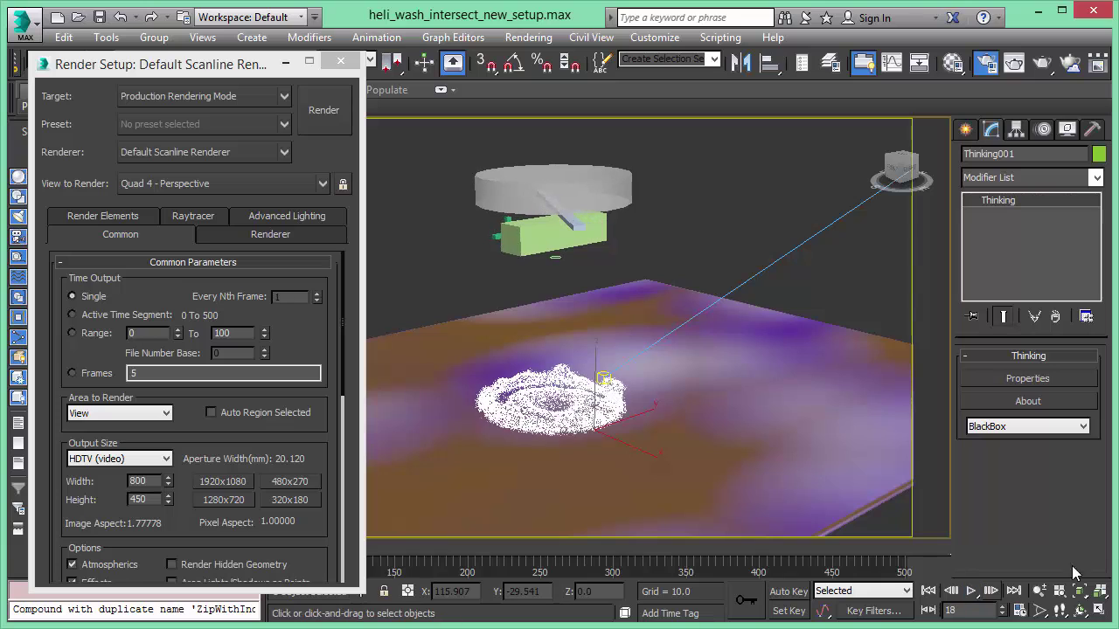
pyautogui.click(322, 117)
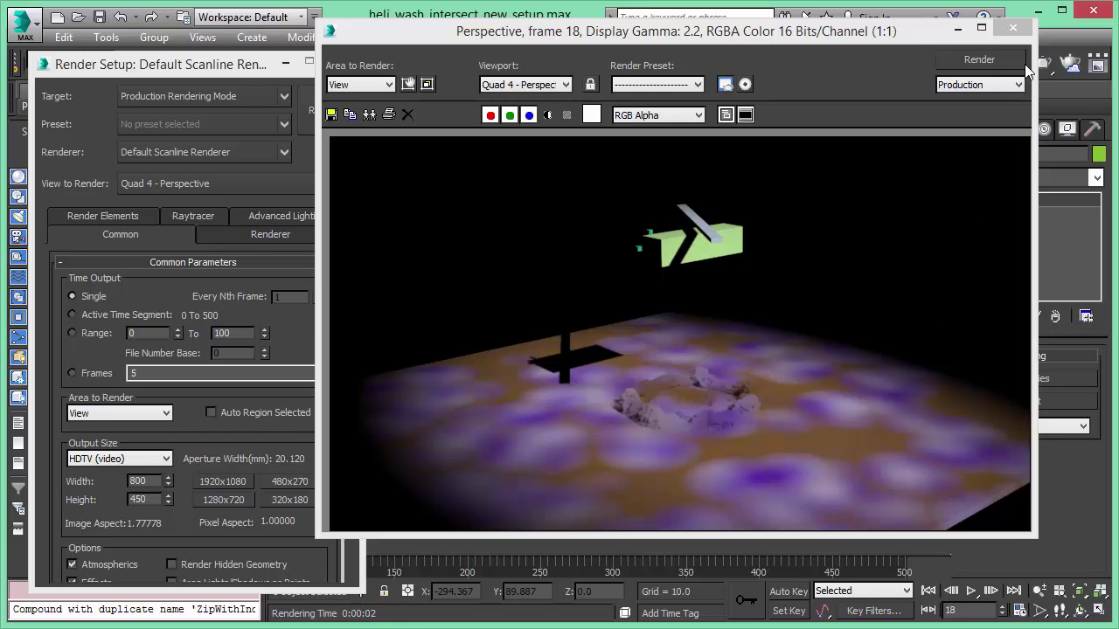
pyautogui.click(1013, 30)
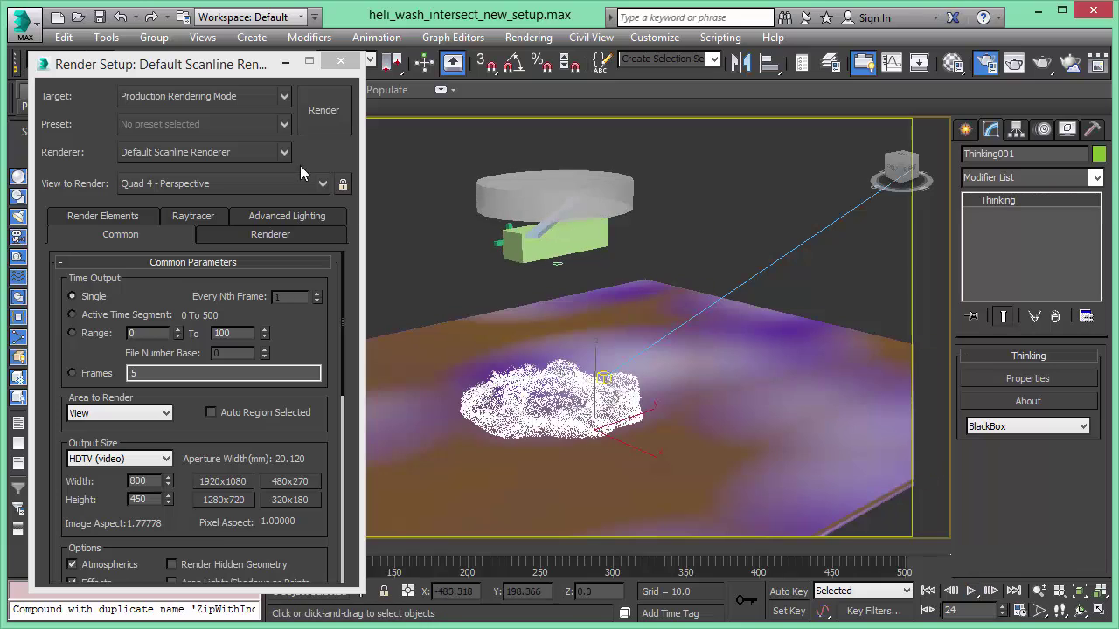
pyautogui.click(322, 111)
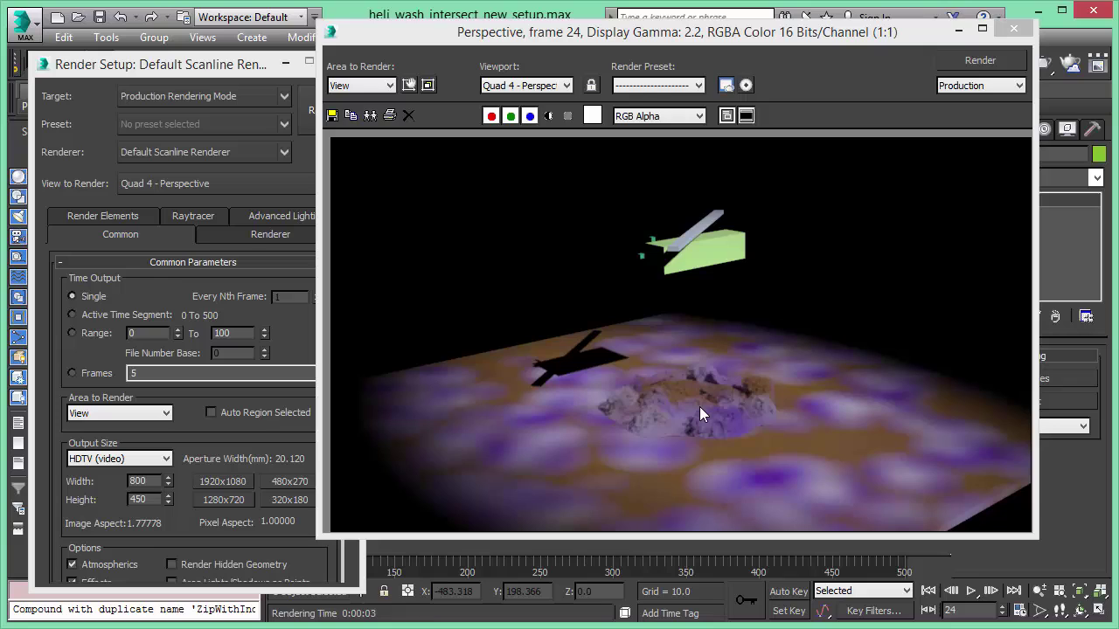
# - Set Time Output to Active Time Segment and start rendering the full animation
pyautogui.moveTo(699, 407); pyautogui.dragTo(742, 391)
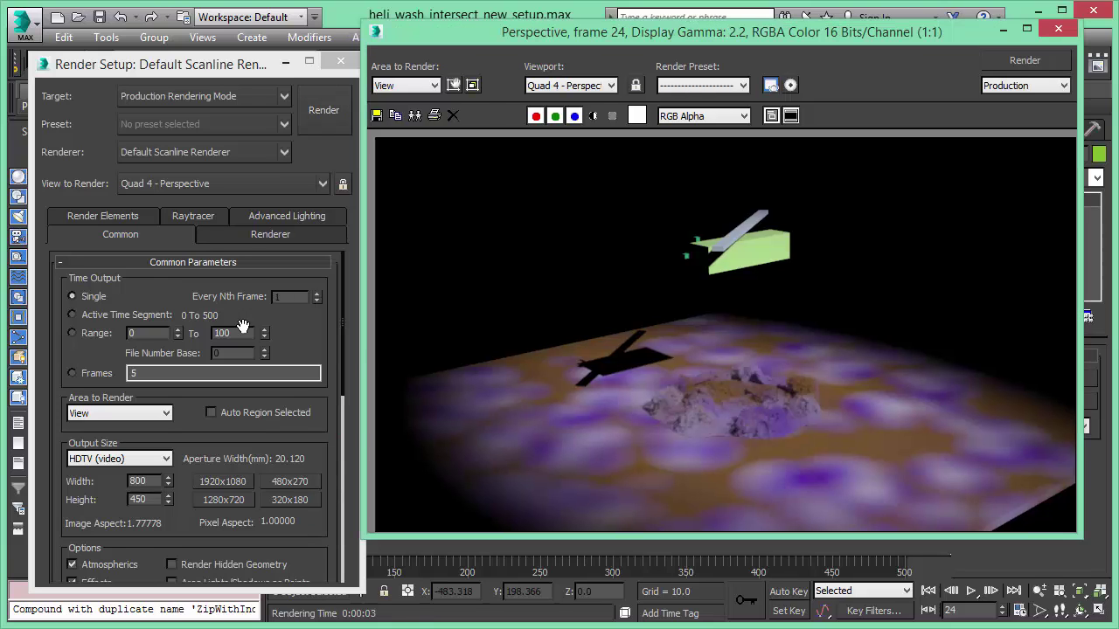
pyautogui.click(84, 316)
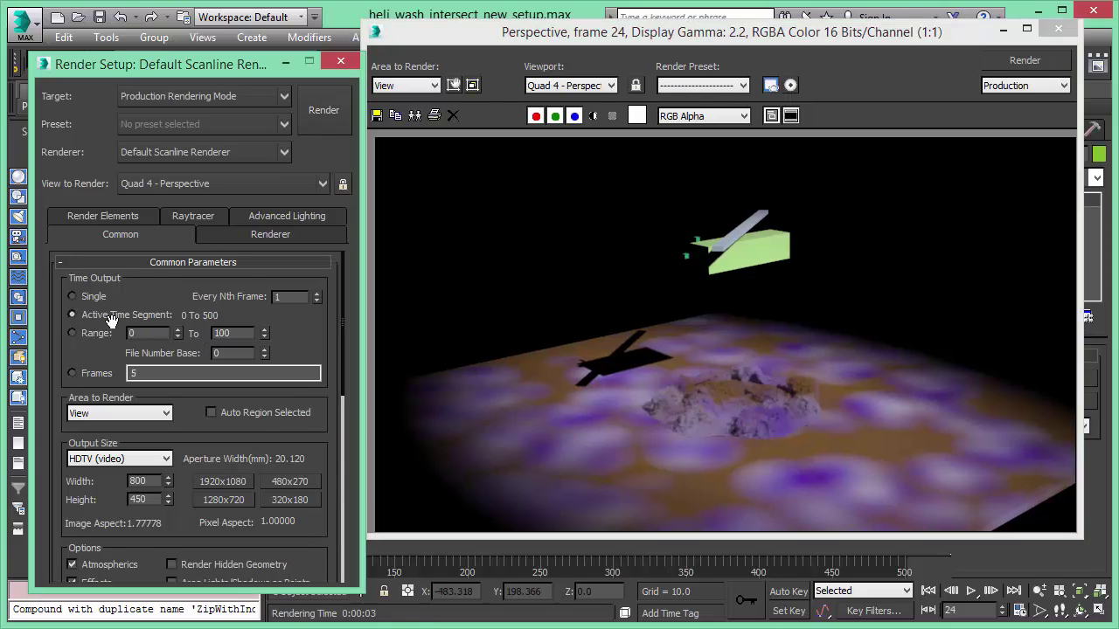
pyautogui.hotkey('shift', 'q')
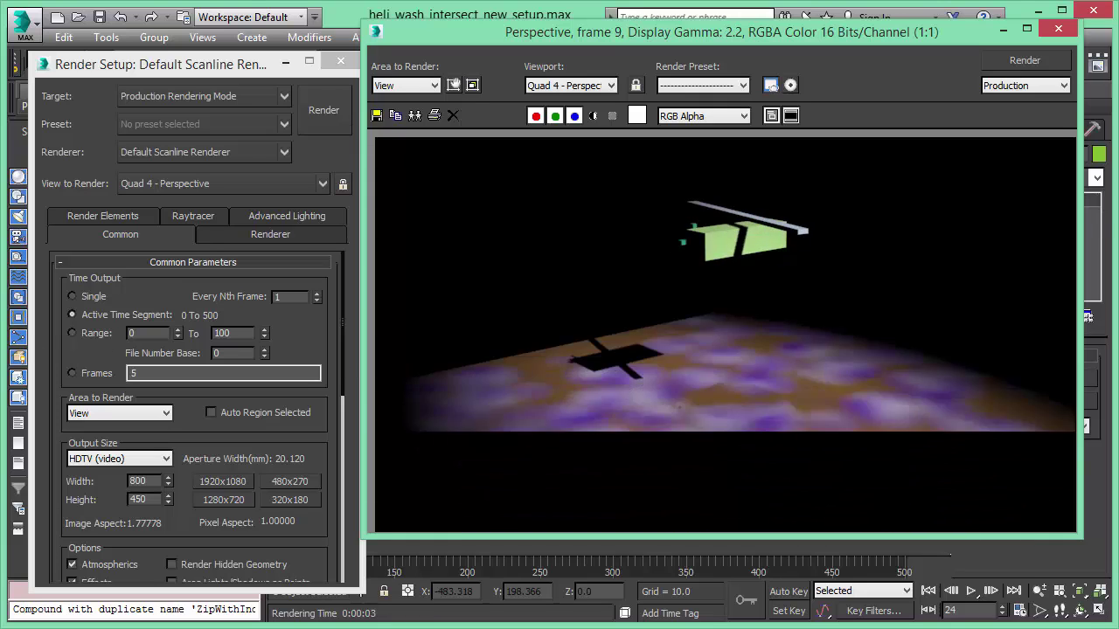
pyautogui.moveTo(109, 146); pyautogui.dragTo(263, 51)
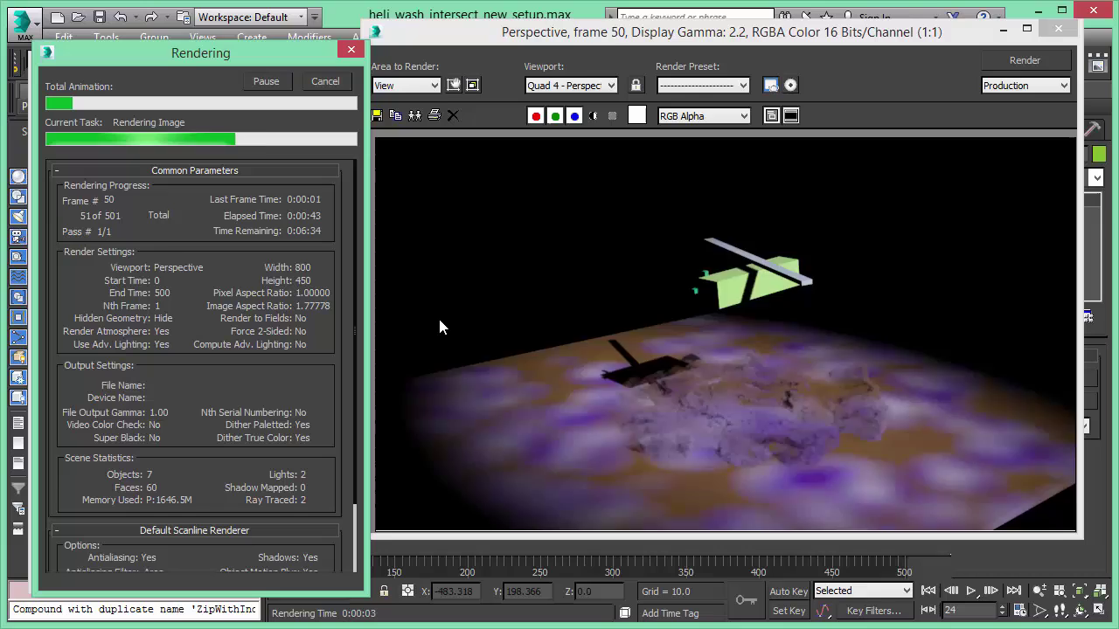
# - Cancel the animation render at frame 52, reset Time Output to Single, and close the image
pyautogui.click(326, 82)
pyautogui.click(90, 297)
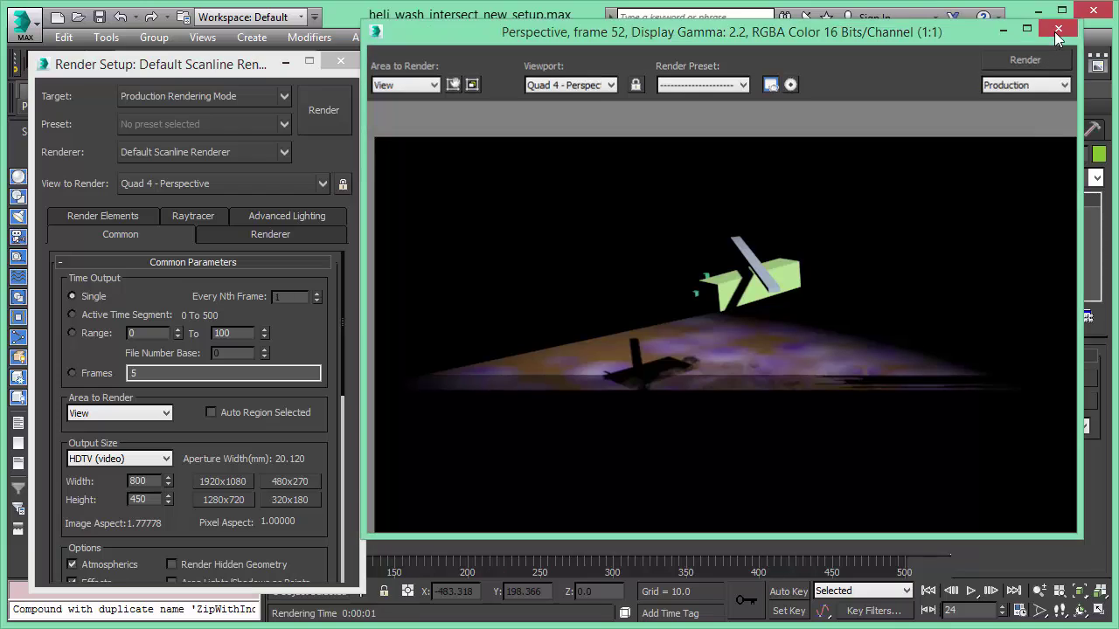
pyautogui.click(1056, 31)
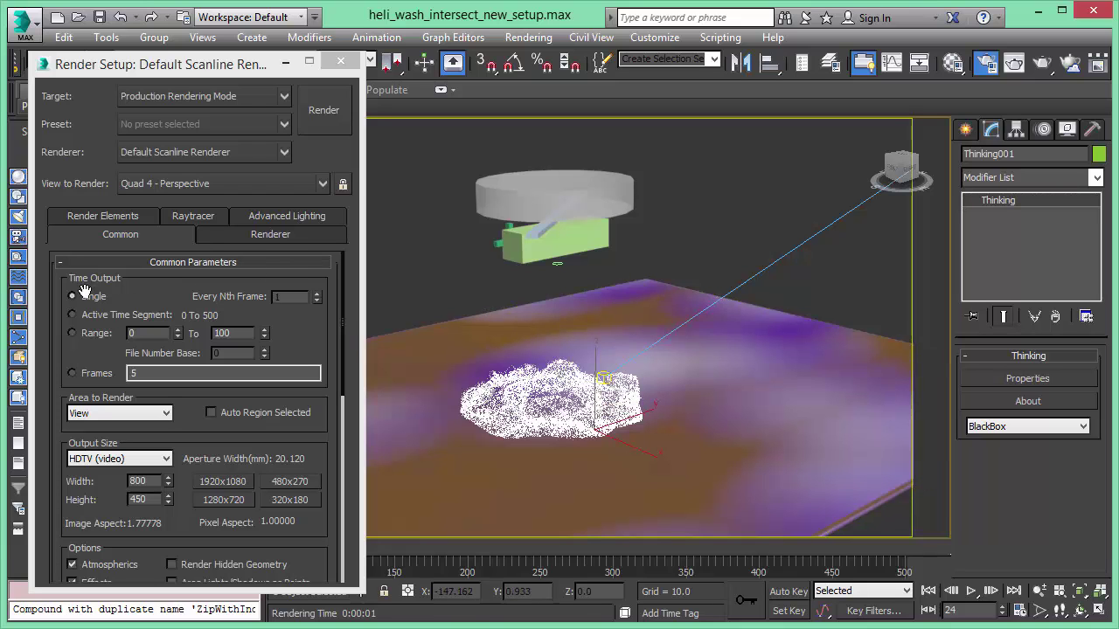
# - Re-render frame 24 and show the SmokeRender node's settings, Density 25.0, beside the render
pyautogui.click(324, 110)
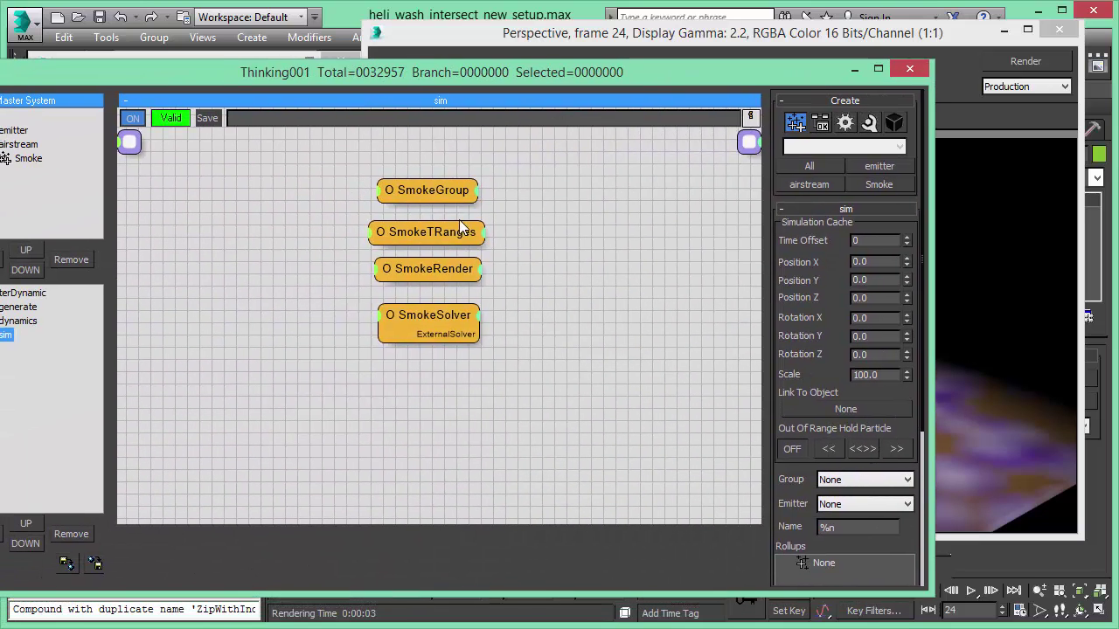
pyautogui.click(426, 269)
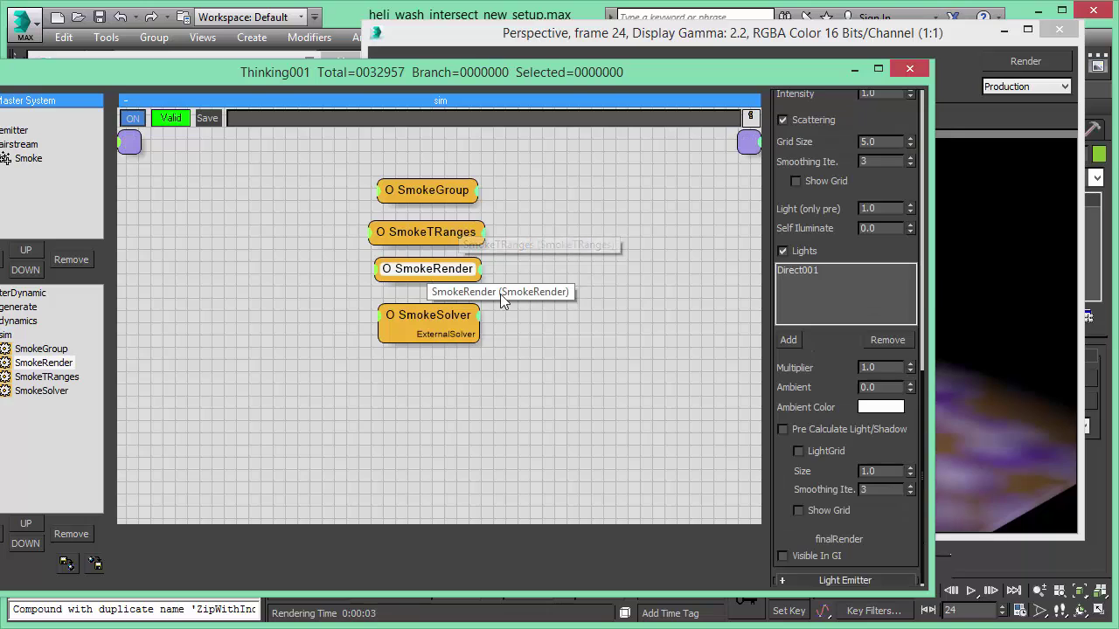
pyautogui.scroll(10, 837, 158)
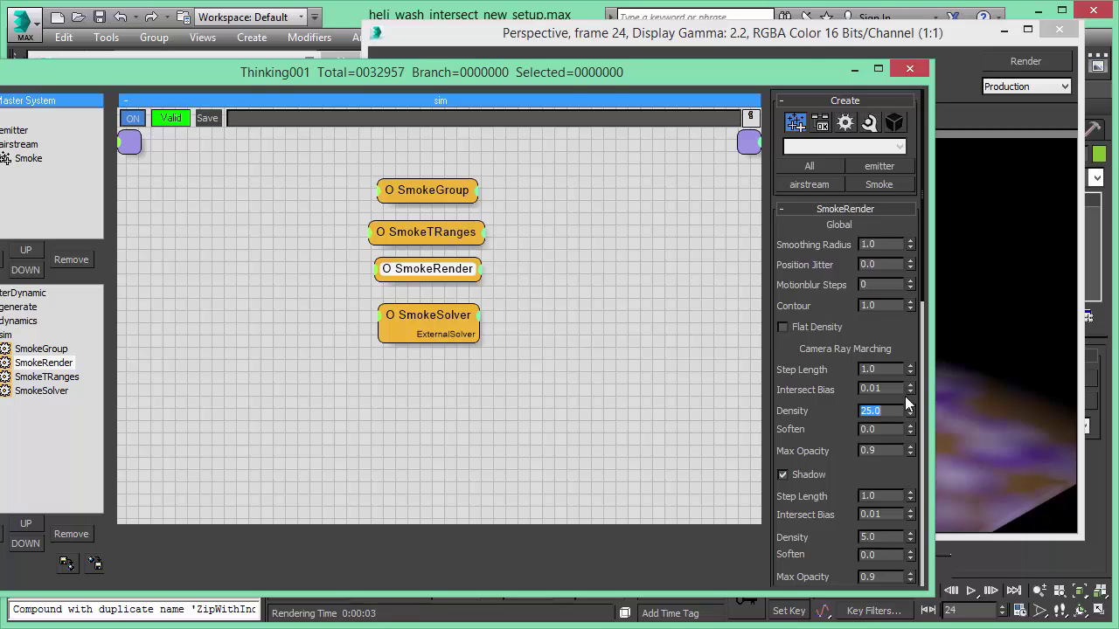
pyautogui.moveTo(806, 69); pyautogui.dragTo(197, 60)
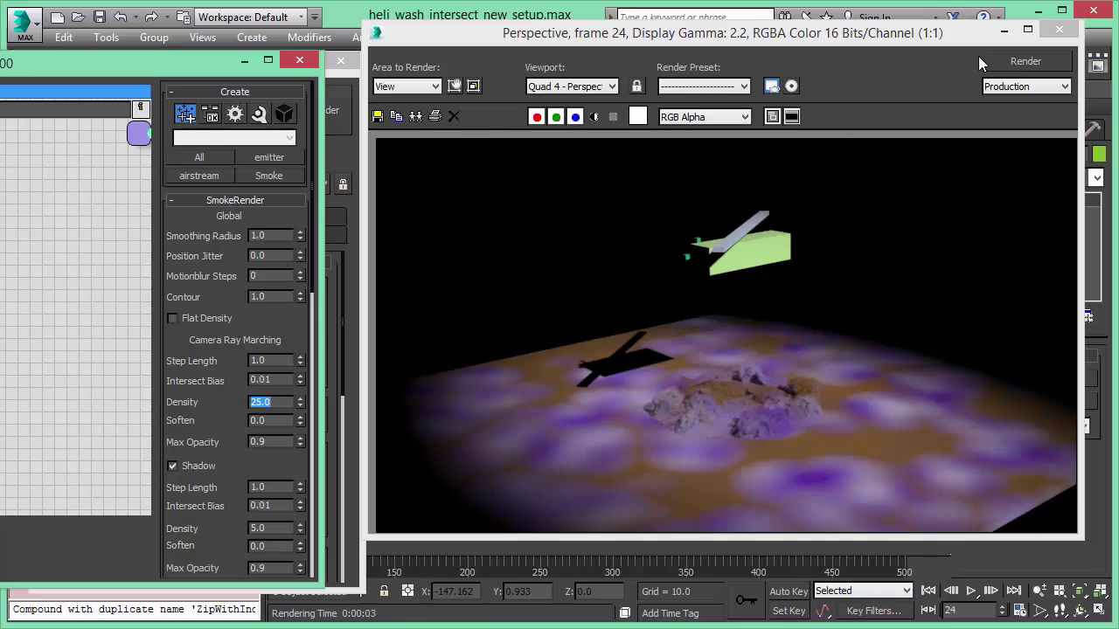
# - Lower SmokeRender's camera ray-marching Density to 5.0, re-render frame 24, and close the rendered image
pyautogui.click(1003, 57)
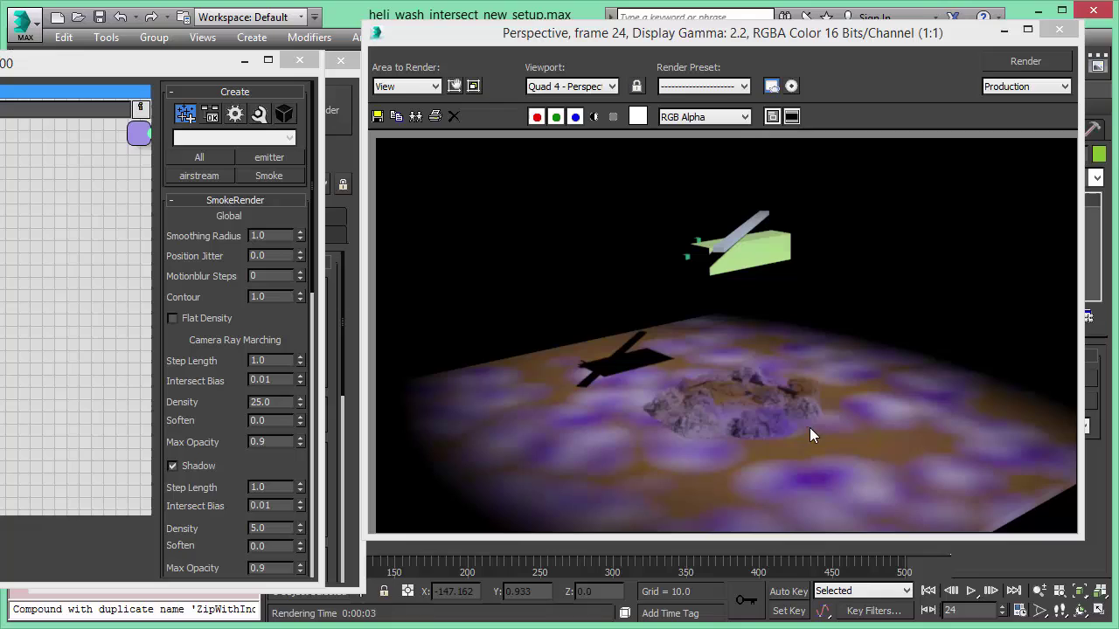
pyautogui.moveTo(282, 401); pyautogui.dragTo(172, 401)
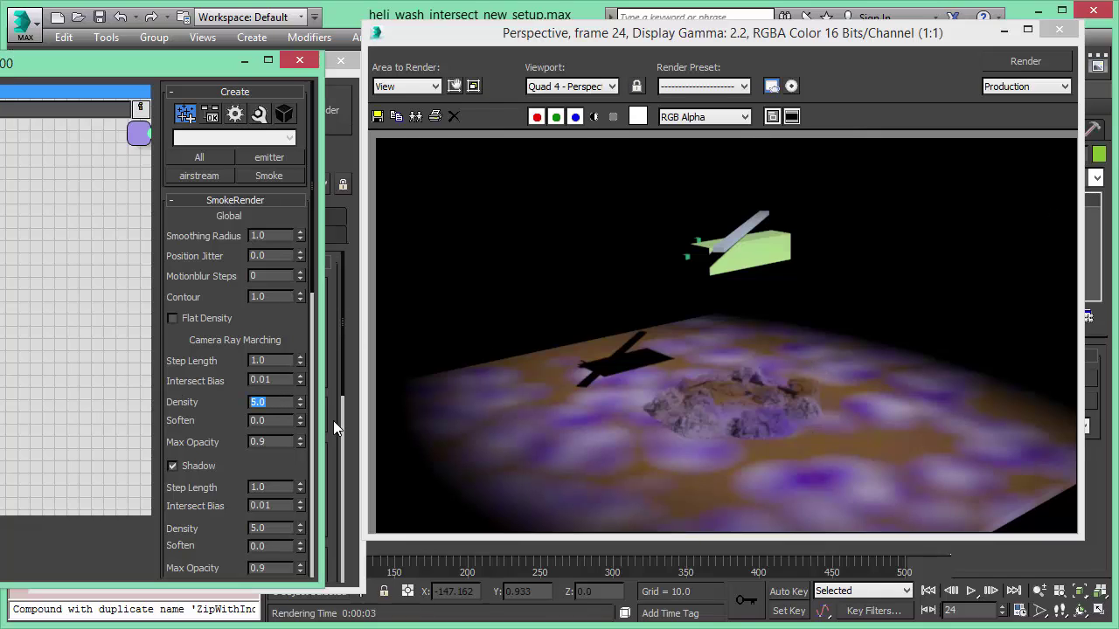
pyautogui.click(1012, 57)
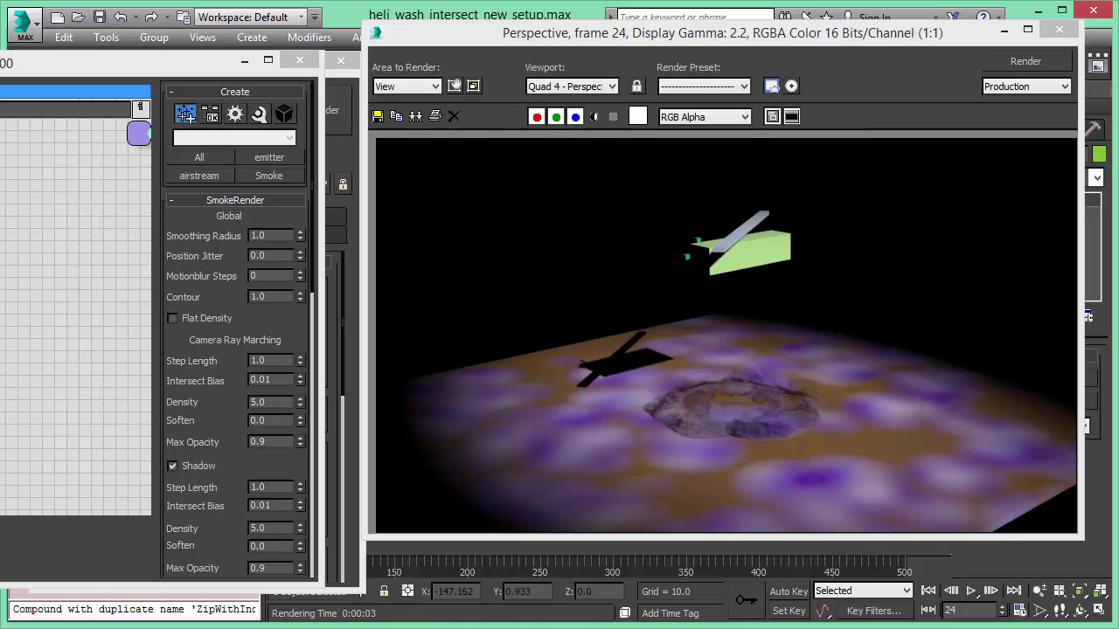
pyautogui.moveTo(1, 63); pyautogui.dragTo(26, 76)
pyautogui.click(1059, 29)
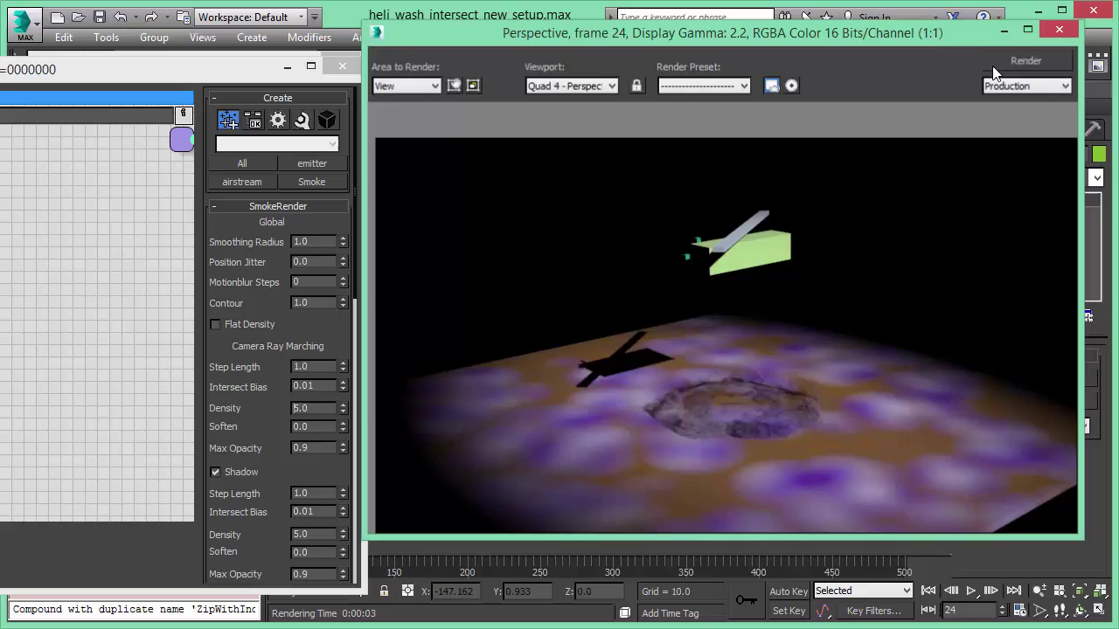
# - Close the settings panel and play the animation to watch the dust spread past frame 24
pyautogui.press('F10')
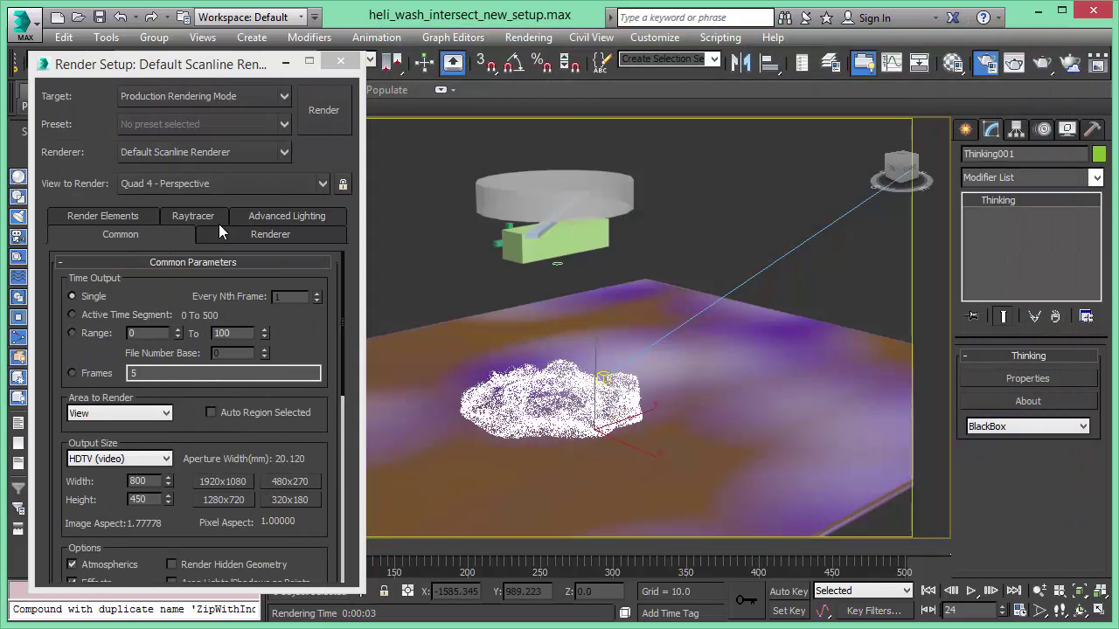
pyautogui.click(972, 593)
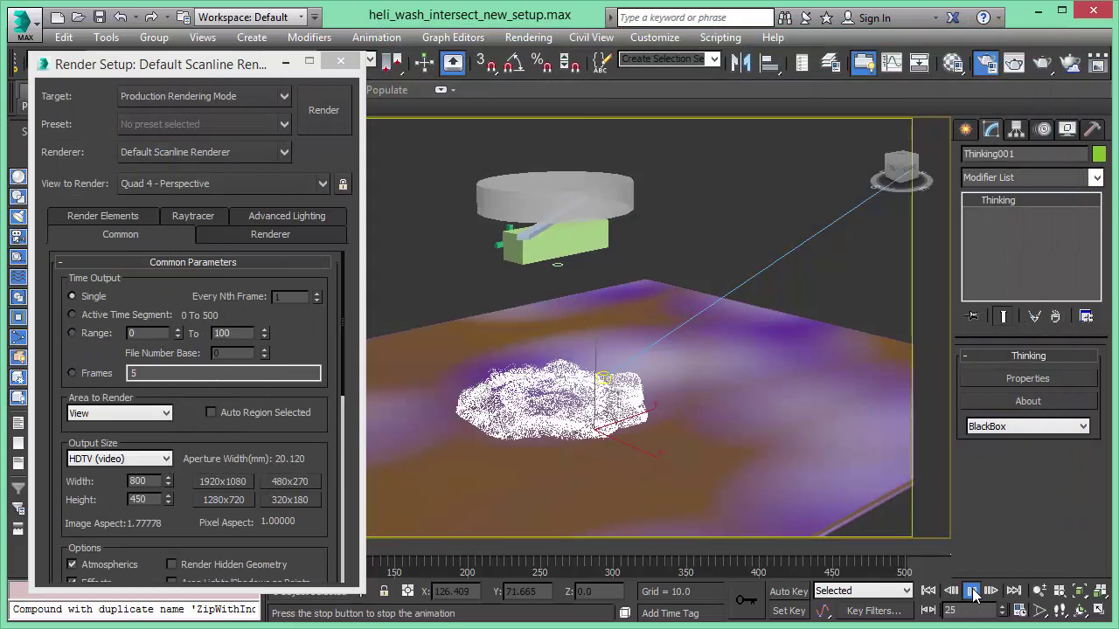